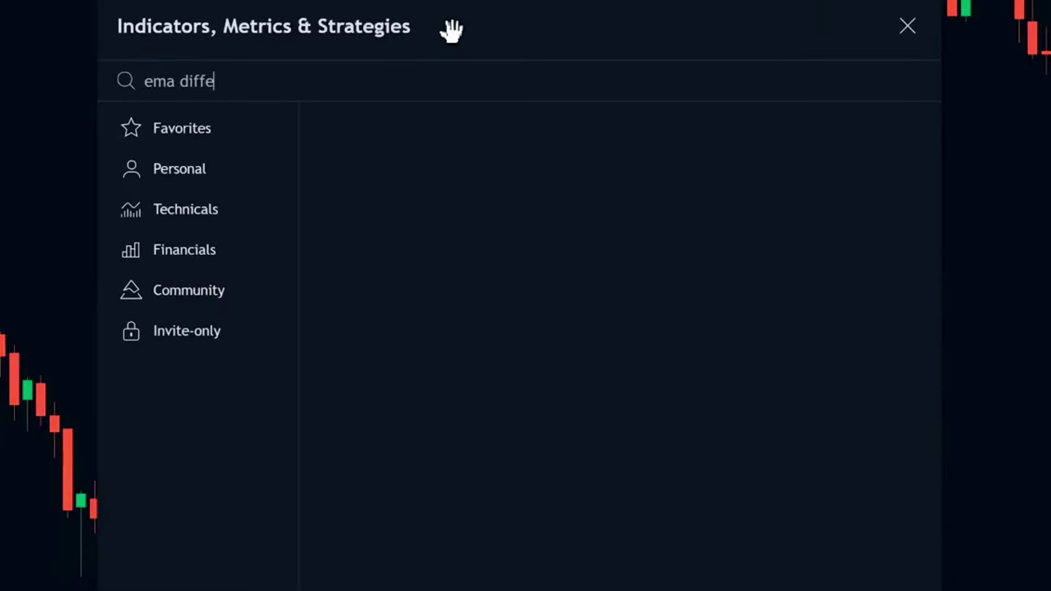
Step: Add EMA Difference Histogram & Stochastic Indicator from an 'ema difference' search, then view the chart full screen
type("r")
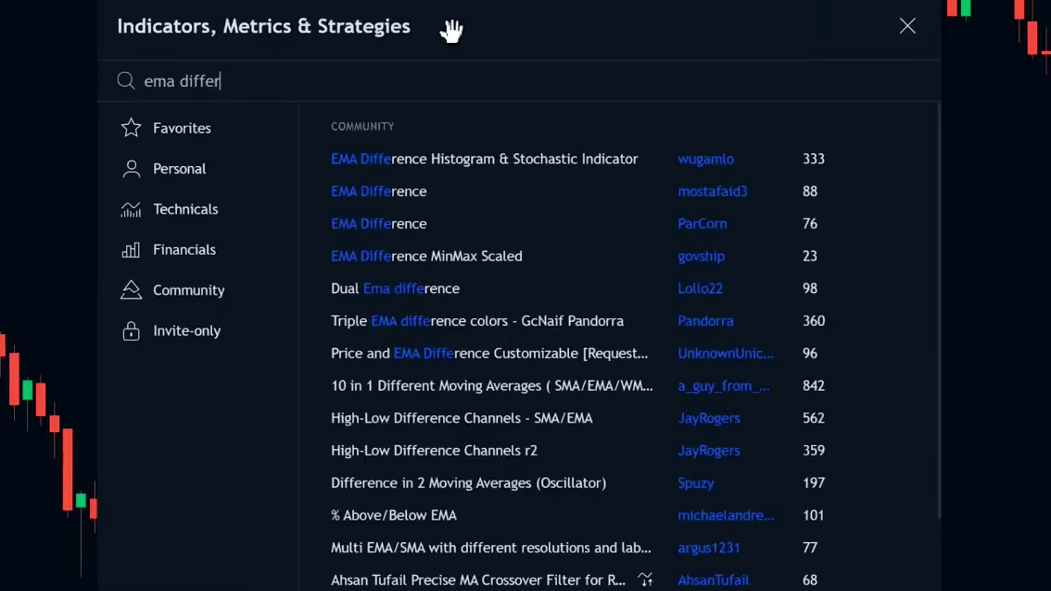
type("ence")
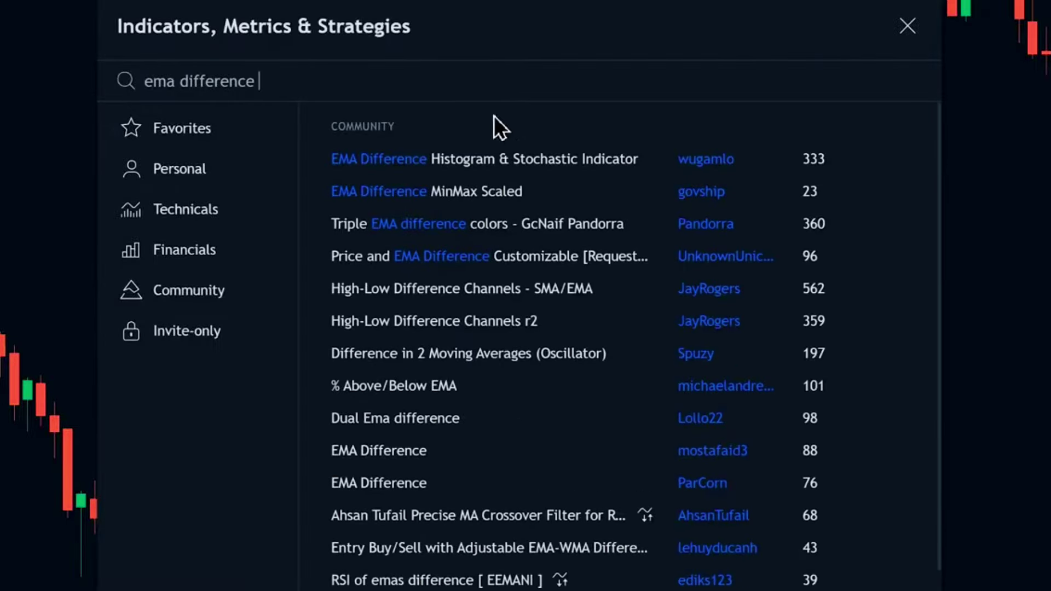
left_click(421, 166)
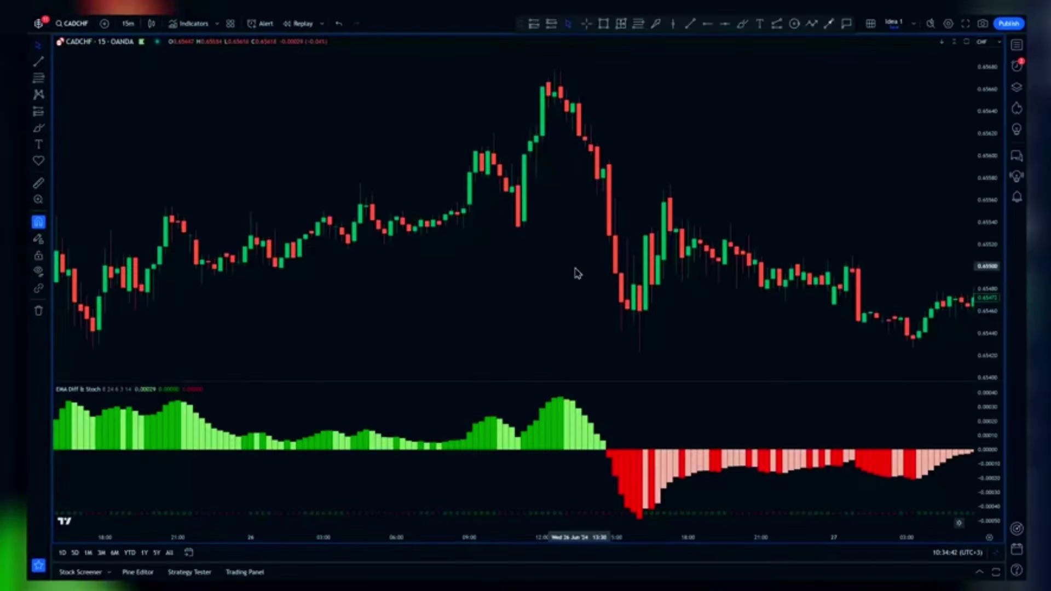
left_click(966, 23)
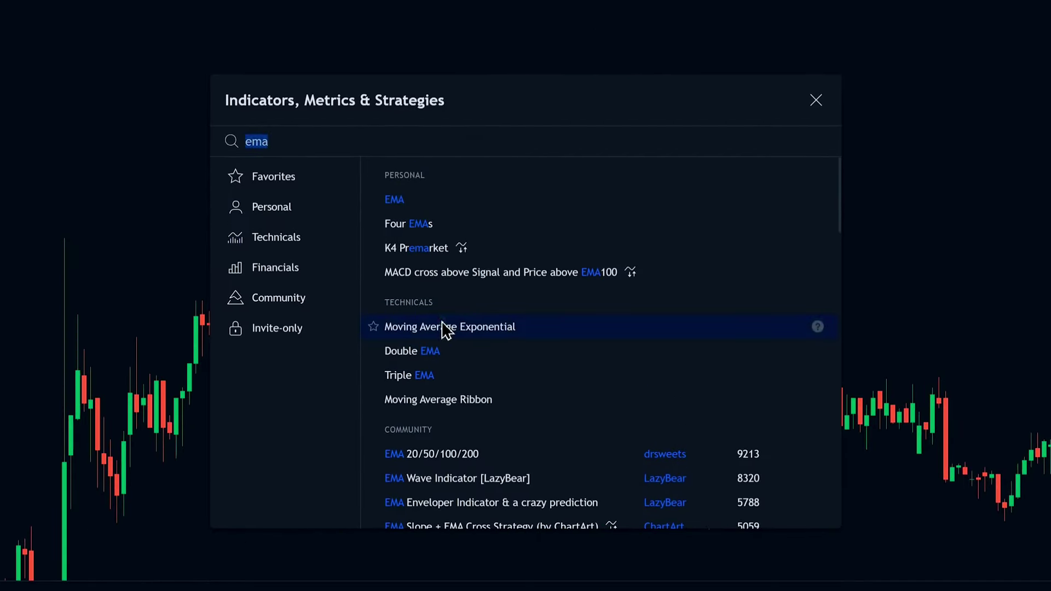
Step: Add an exponential moving average and check the EMA Diff & Stoch input values
left_click(445, 326)
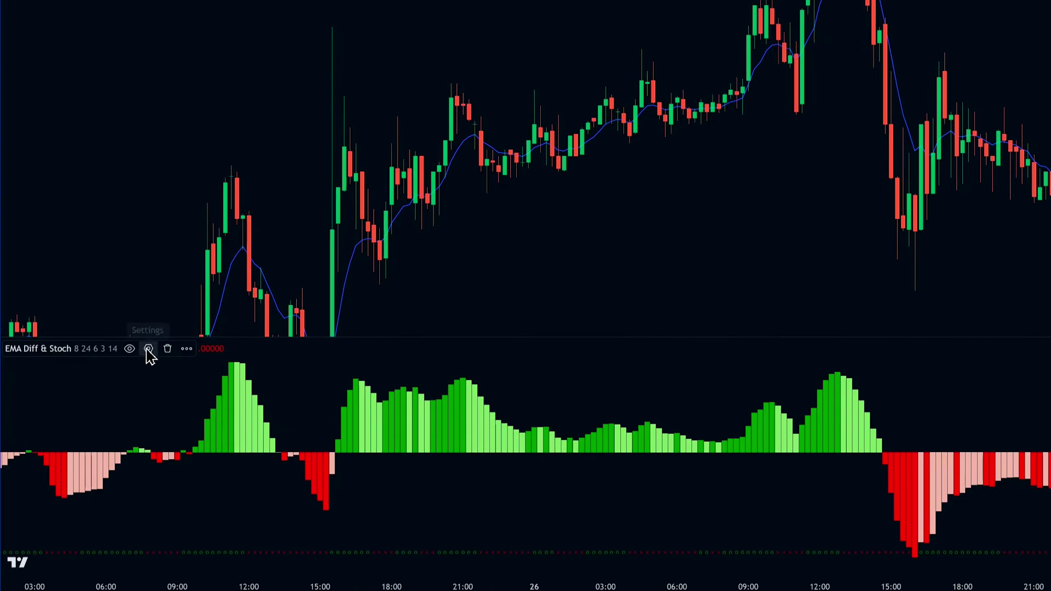
left_click(246, 415)
left_click(148, 349)
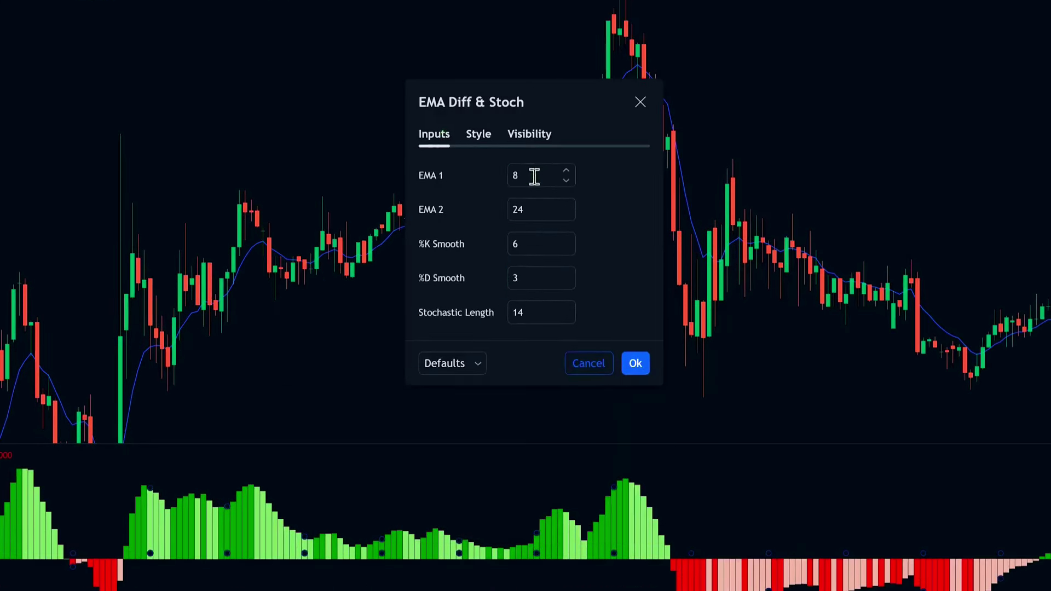
left_click(540, 210)
left_click(537, 176)
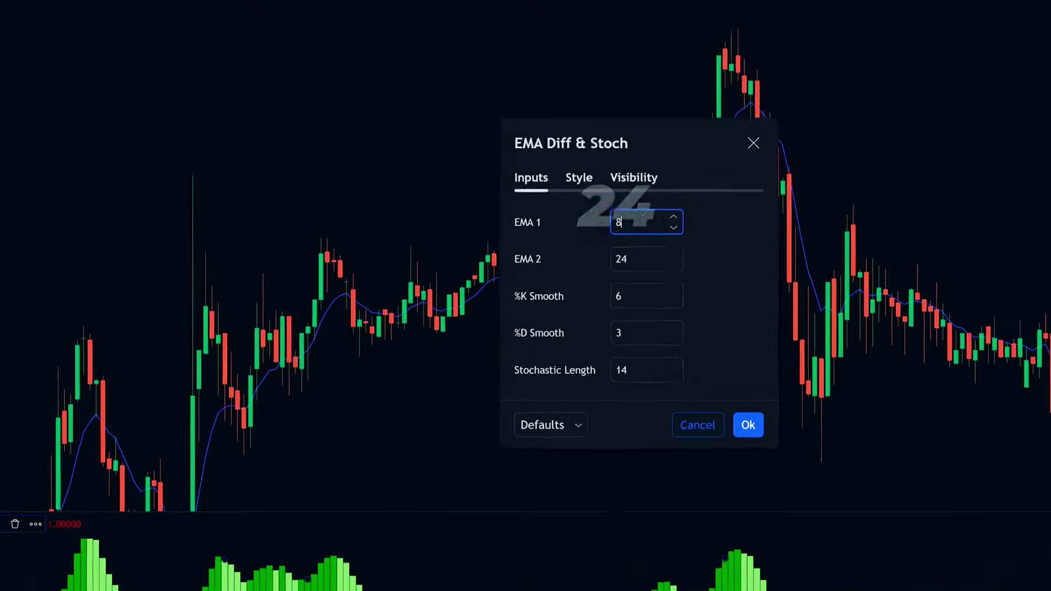
Step: Set the first EMA's length to 8 and review its line colour choices
left_click(112, 33)
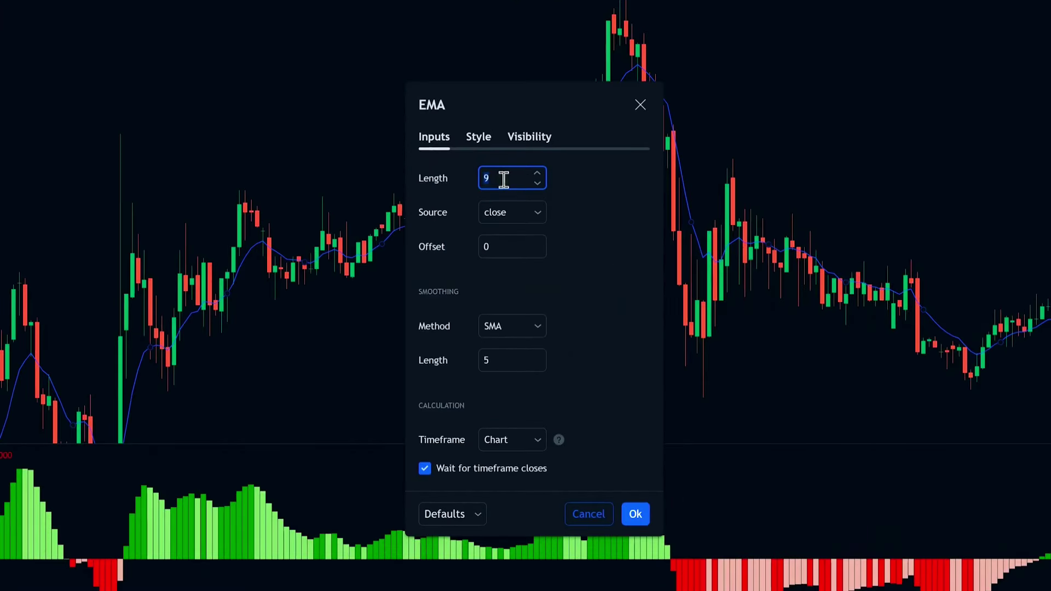
left_click(538, 184)
left_click(478, 138)
left_click(536, 181)
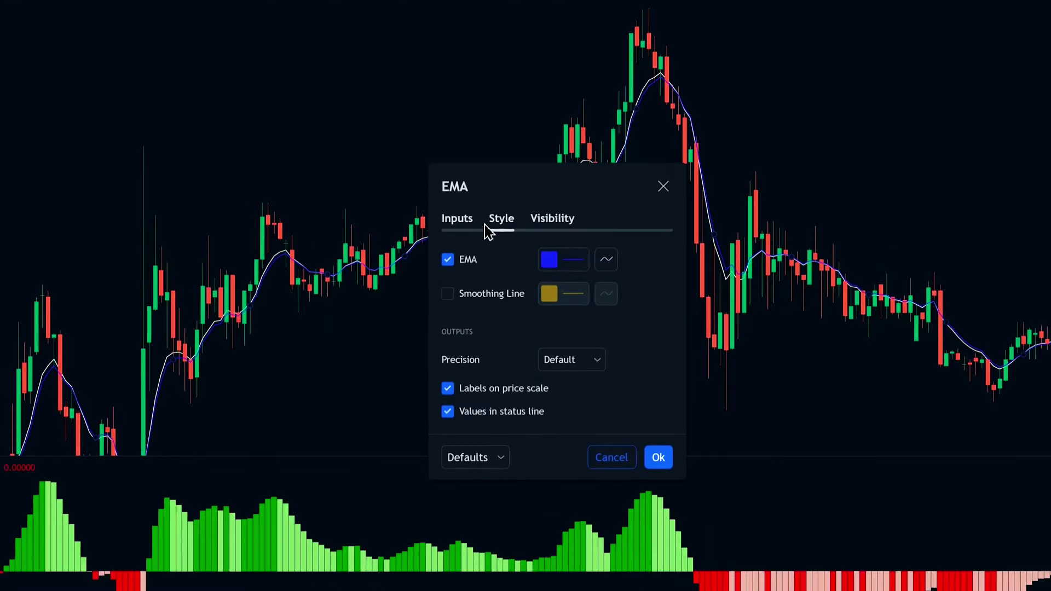
Step: Set the second EMA's length to 24, make its line yellow, and confirm
left_click(434, 206)
left_click(504, 247)
left_click(479, 205)
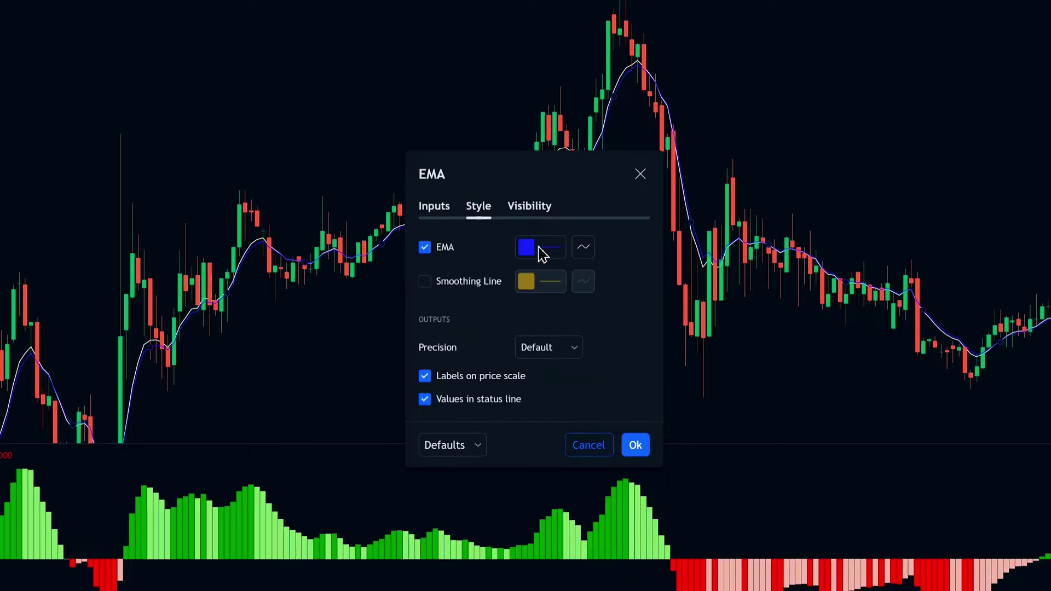
left_click(534, 247)
left_click(558, 289)
left_click(618, 193)
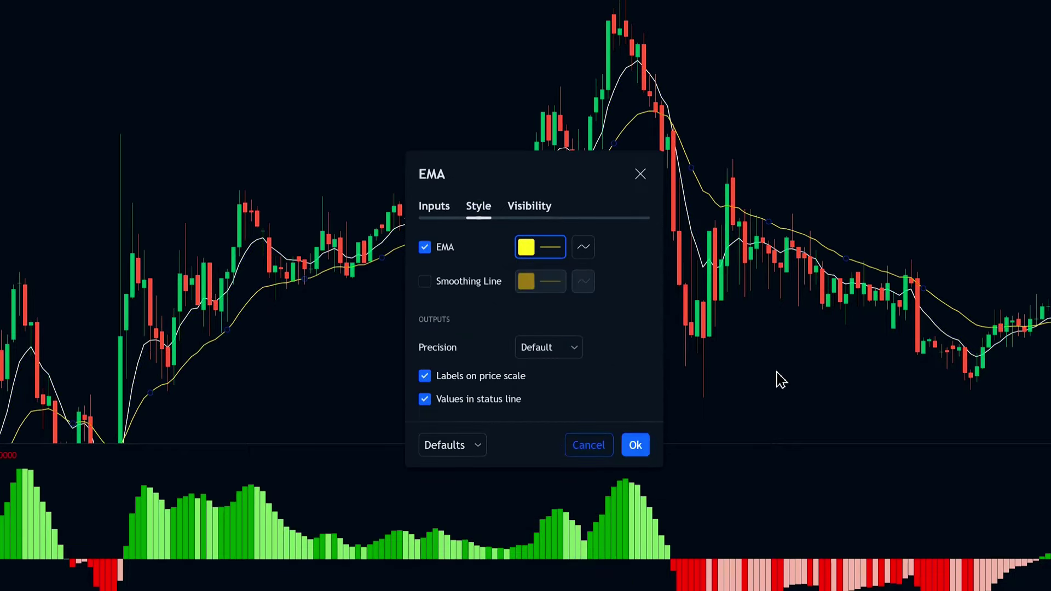
left_click(634, 443)
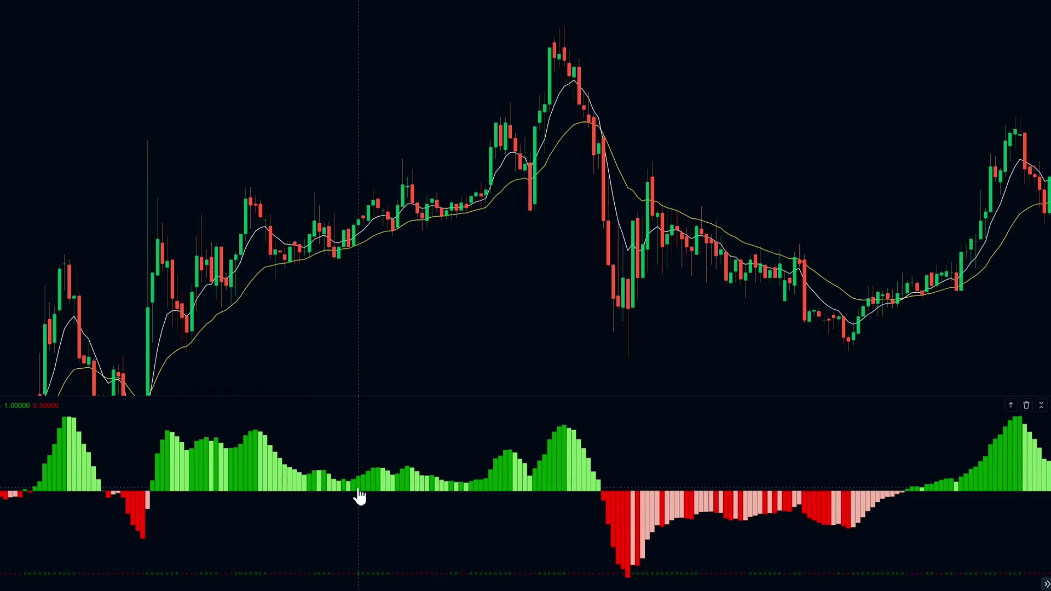
Step: Zoom in, place a Long Position just before the price spike, and pan to later candles
scroll(376, 489, "up", 2)
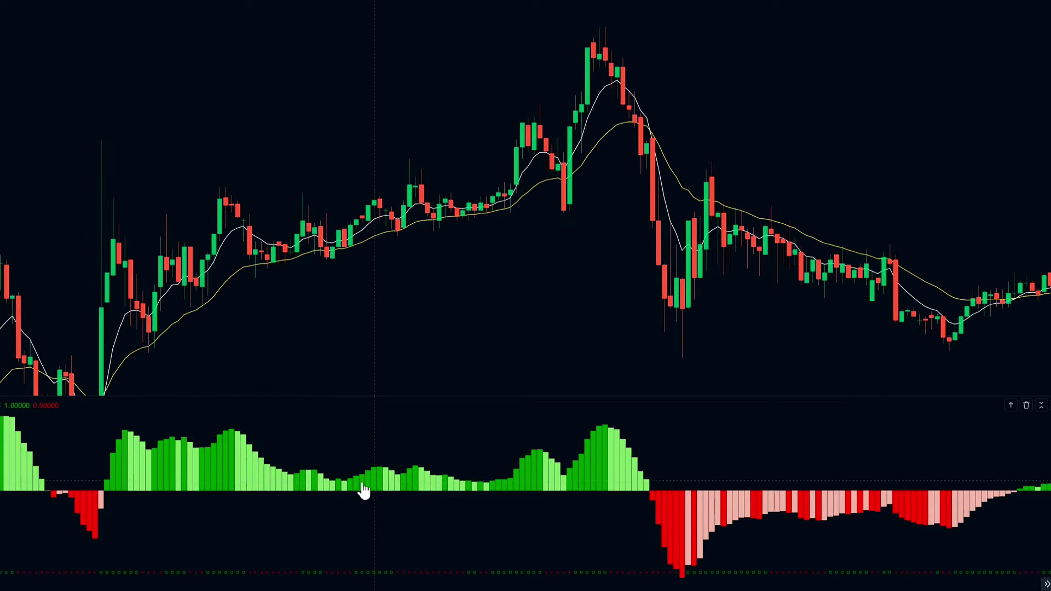
left_click(362, 218)
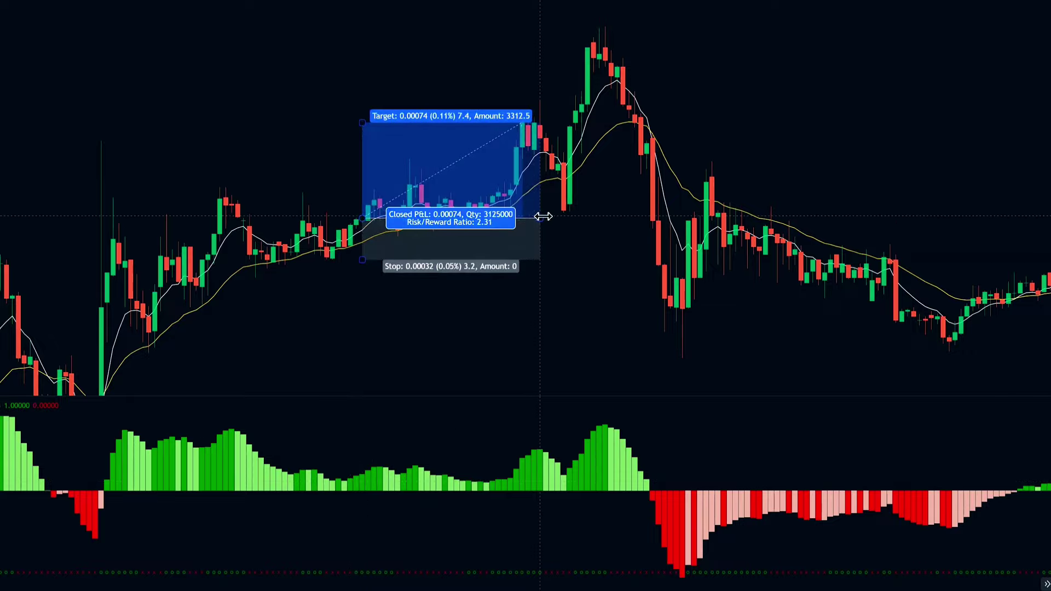
left_click_drag(593, 338, 447, 330)
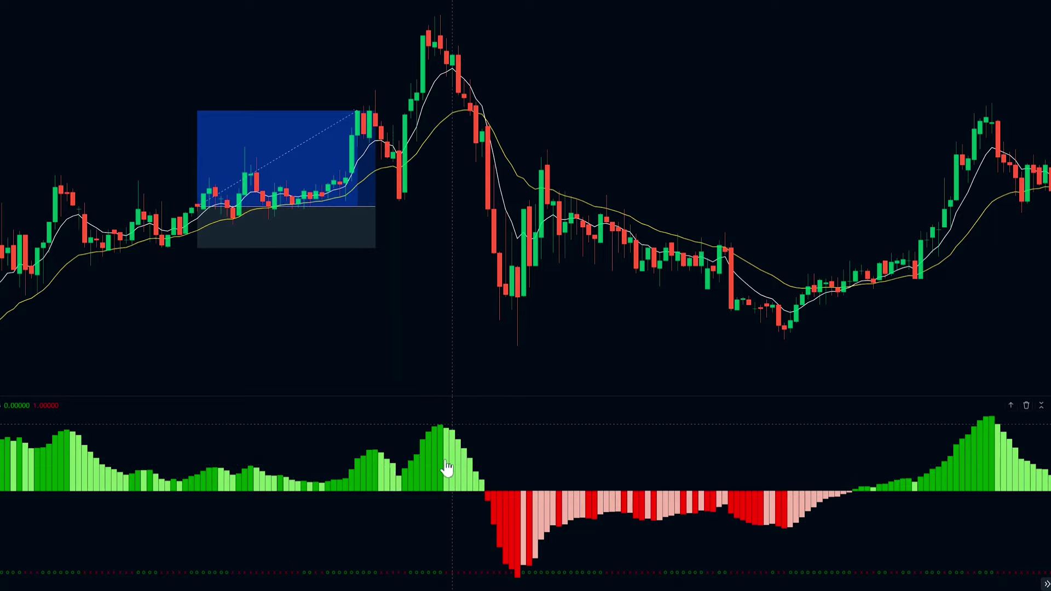
scroll(487, 465, "right", 10)
left_click_drag(748, 328, 676, 328)
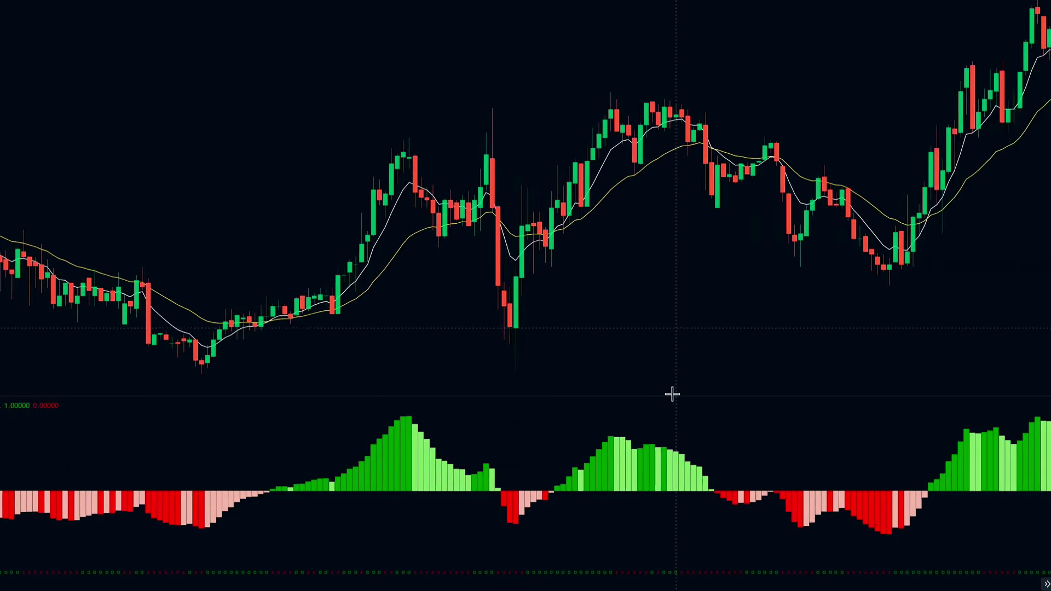
left_click_drag(758, 461, 800, 463)
Step: Set the EMA Diff & Stoch lengths to EMA 1 = 50 and EMA 2 = 100
double_click(609, 466)
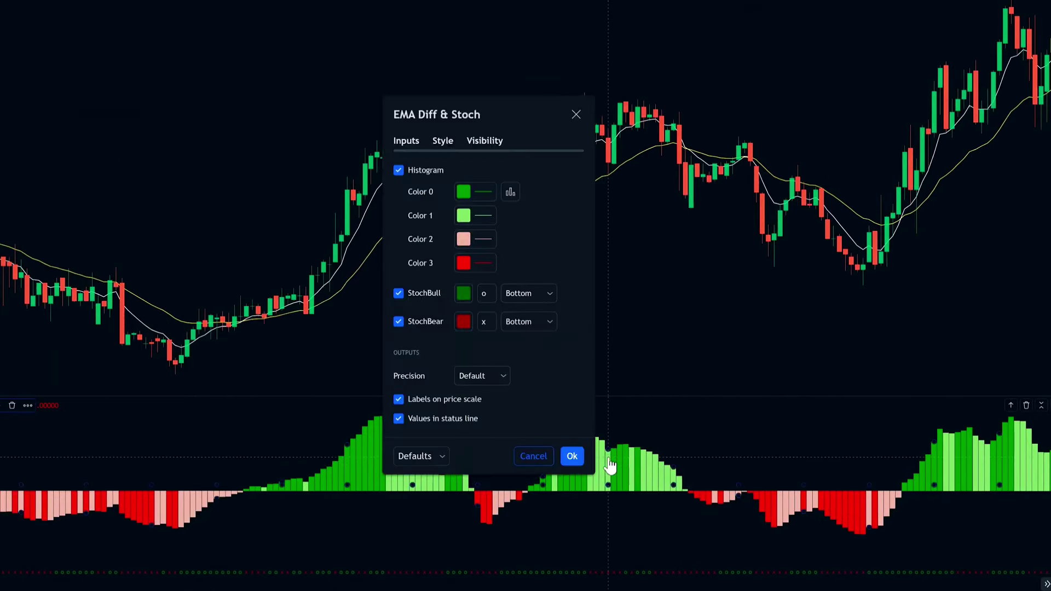
left_click(406, 141)
left_click_drag(469, 110, 467, 28)
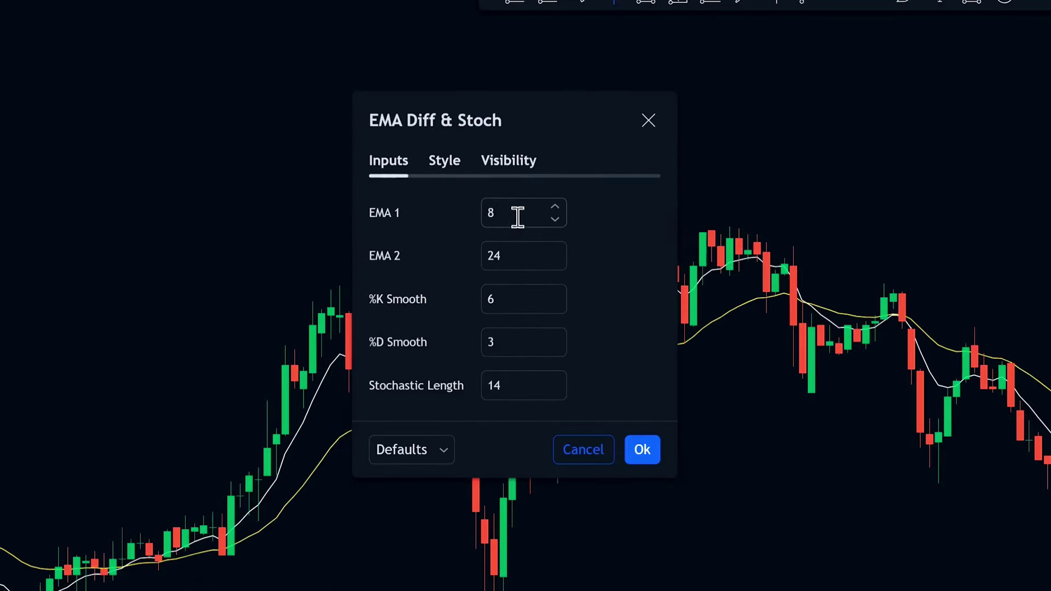
left_click(518, 216)
type("50")
left_click(518, 248)
type("100")
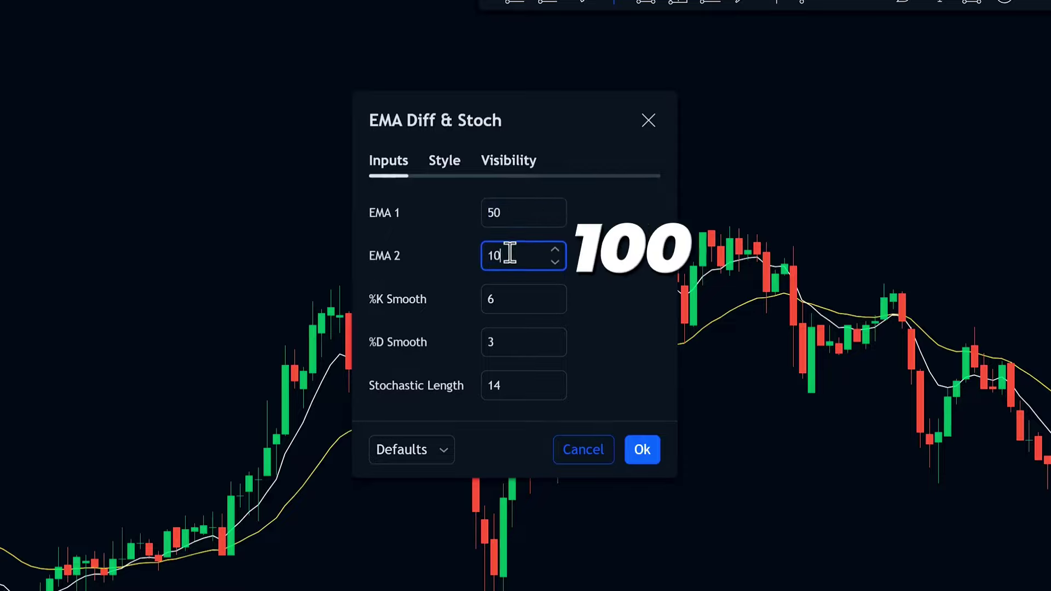
Step: Make histogram Color 1 and Color 2 fully transparent at 0% opacity
left_click(438, 174)
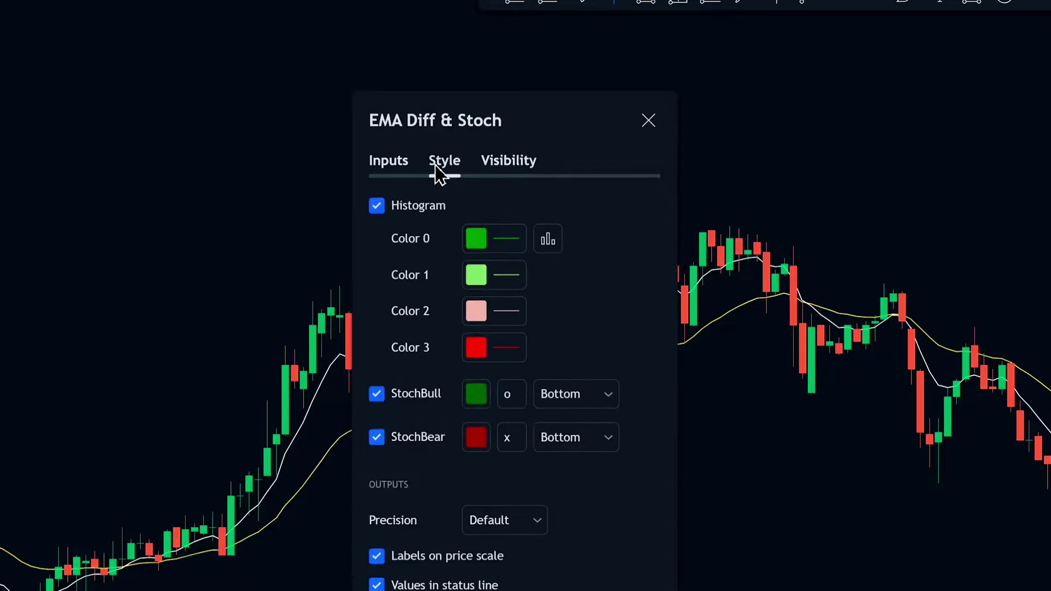
left_click(493, 275)
left_click_drag(615, 555, 471, 559)
left_click(569, 301)
left_click(497, 215)
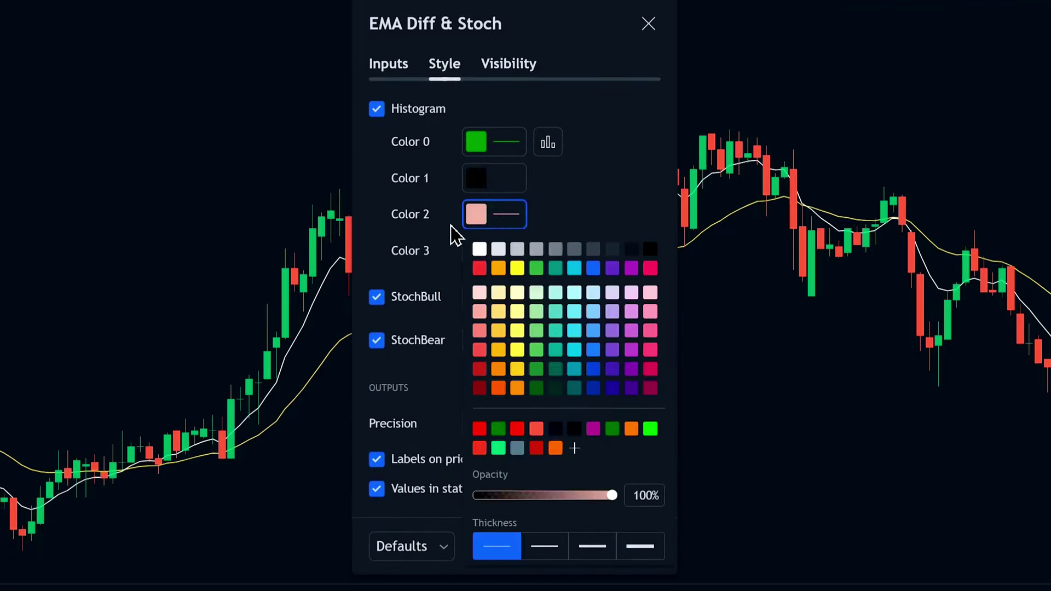
left_click_drag(526, 495, 478, 490)
left_click(595, 222)
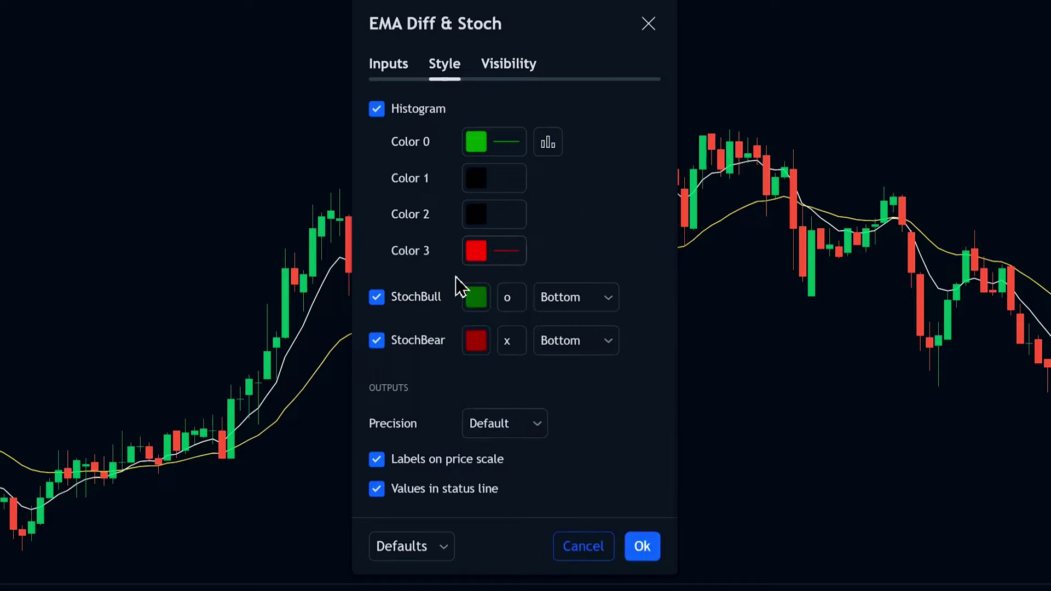
Step: Hide the StochBull and StochBear markers and apply the changes
left_click(378, 297)
left_click(377, 341)
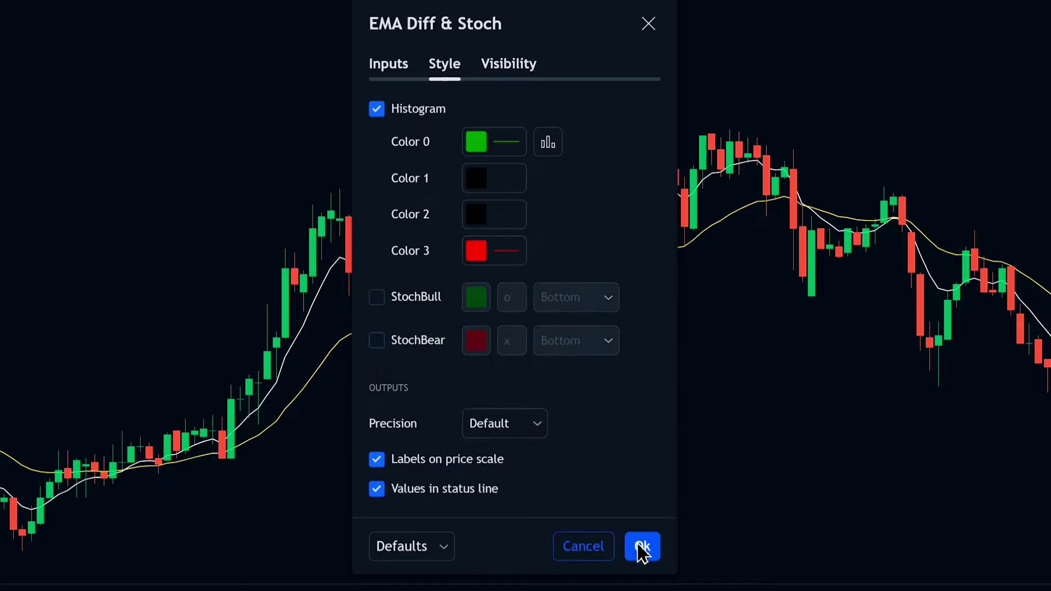
left_click(642, 546)
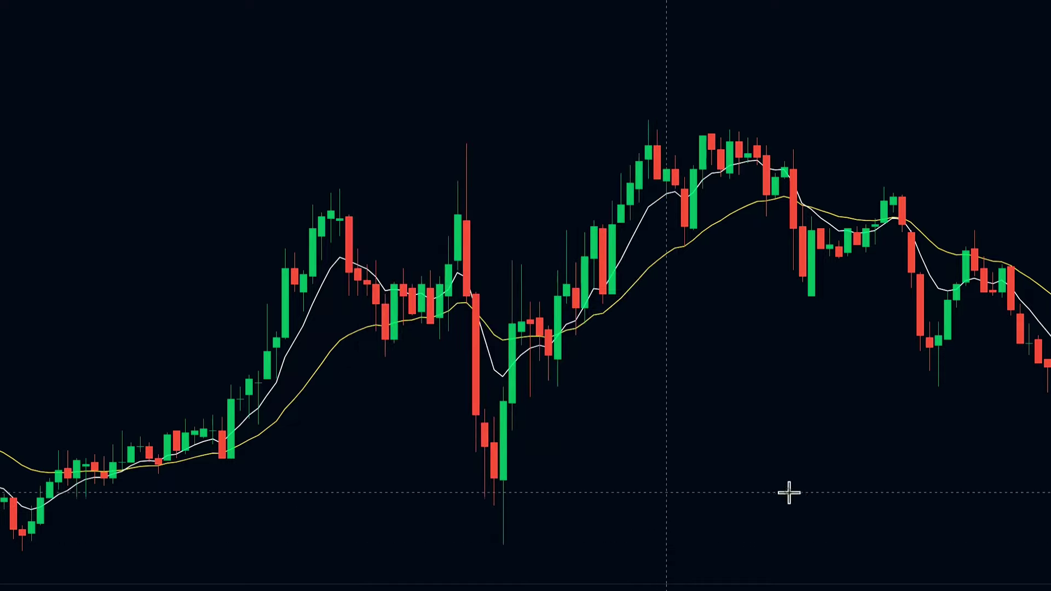
Step: Remove the MA 24 and MA 8 lines from the chart
left_click_drag(312, 342, 594, 458)
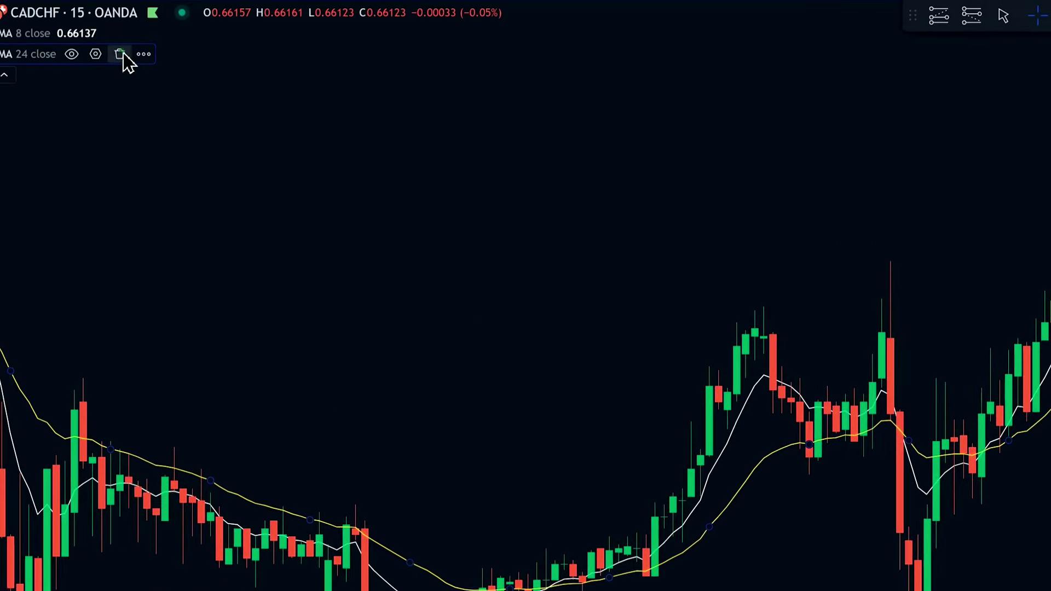
left_click(123, 54)
left_click(107, 36)
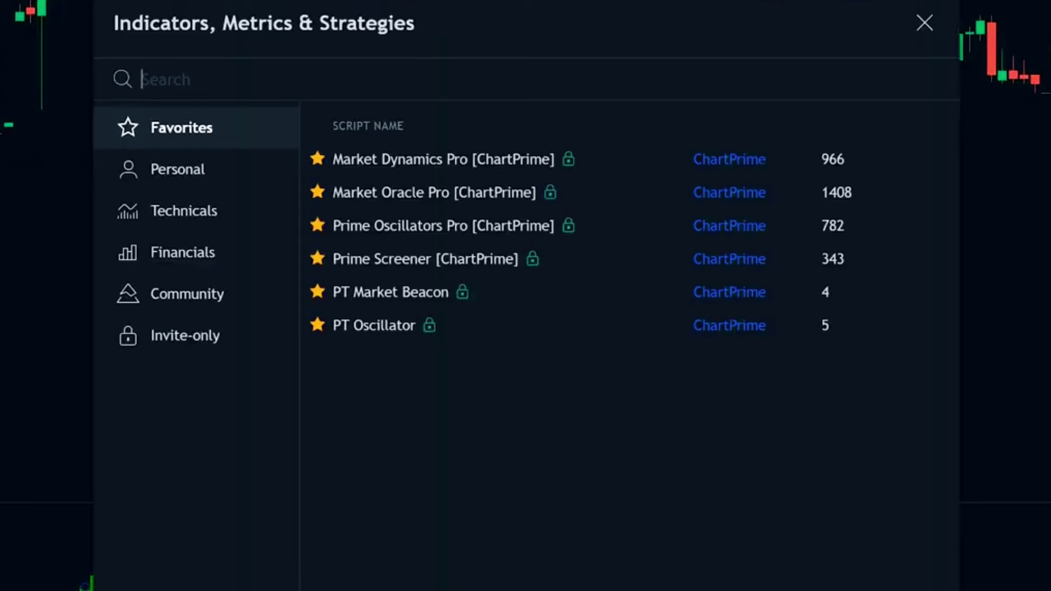
Step: Add the Purple Cloud indicator and set its Period to 21
type("purple cloud")
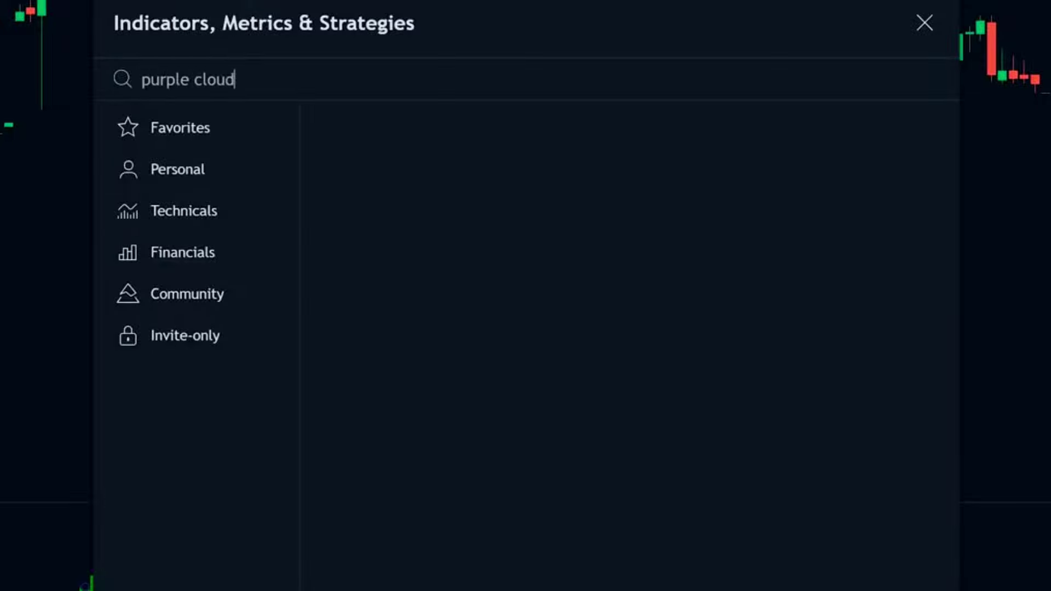
key("ctrl+a")
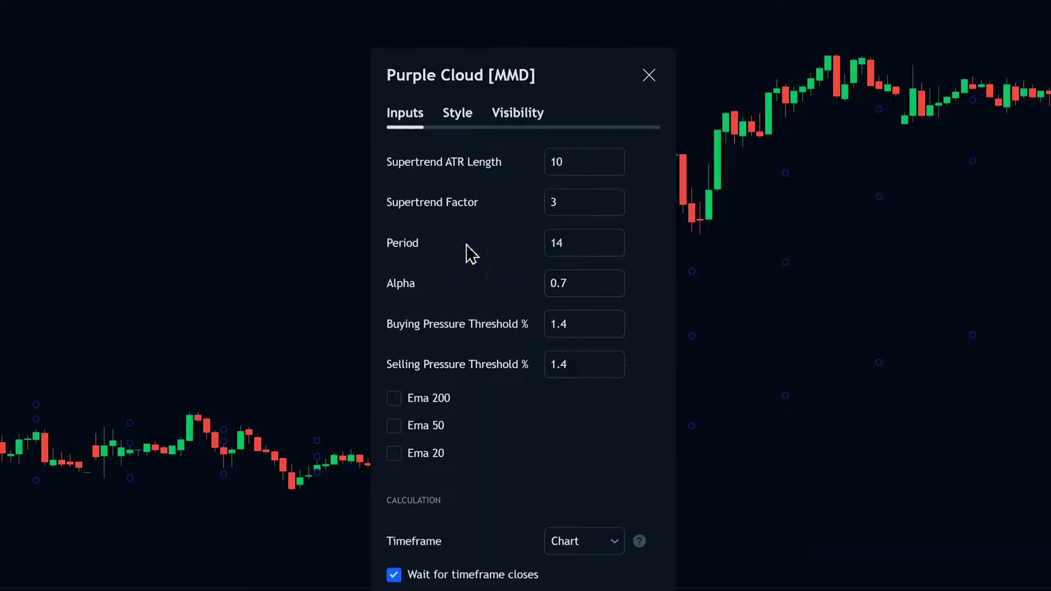
double_click(572, 242)
type("21")
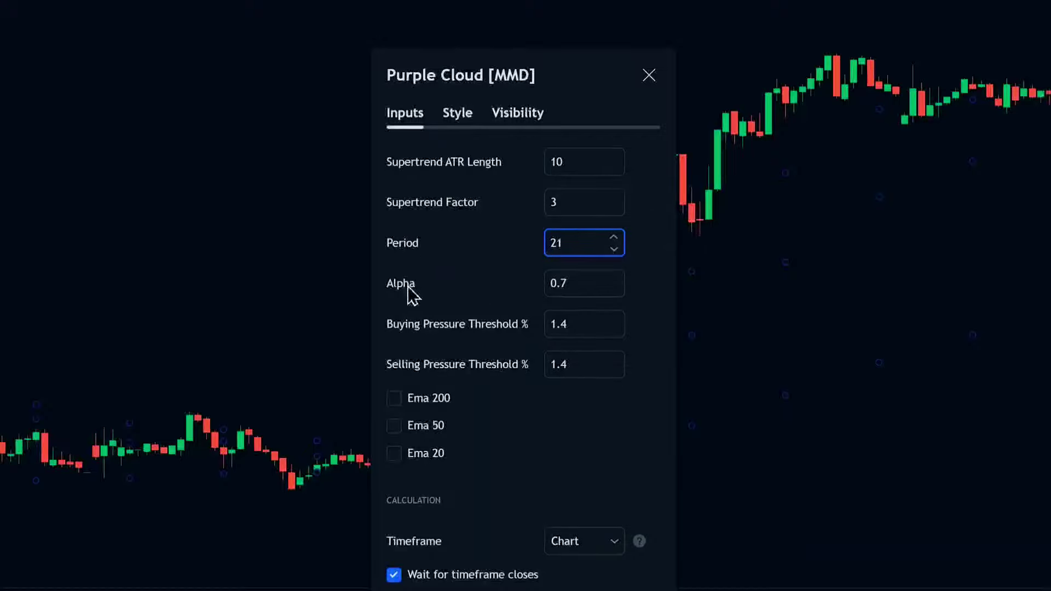
Step: Set Purple Cloud Alpha to 3, buying threshold 0.1 and selling threshold 1.1, then apply
left_click(590, 283)
double_click(584, 320)
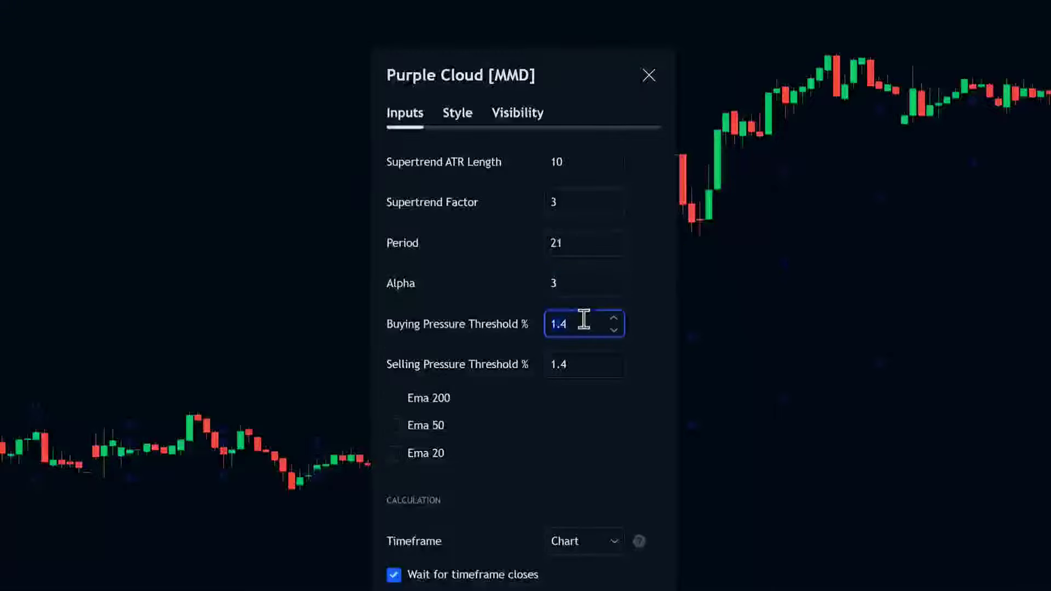
type("0.1")
double_click(579, 365)
type("1.1")
left_click(644, 586)
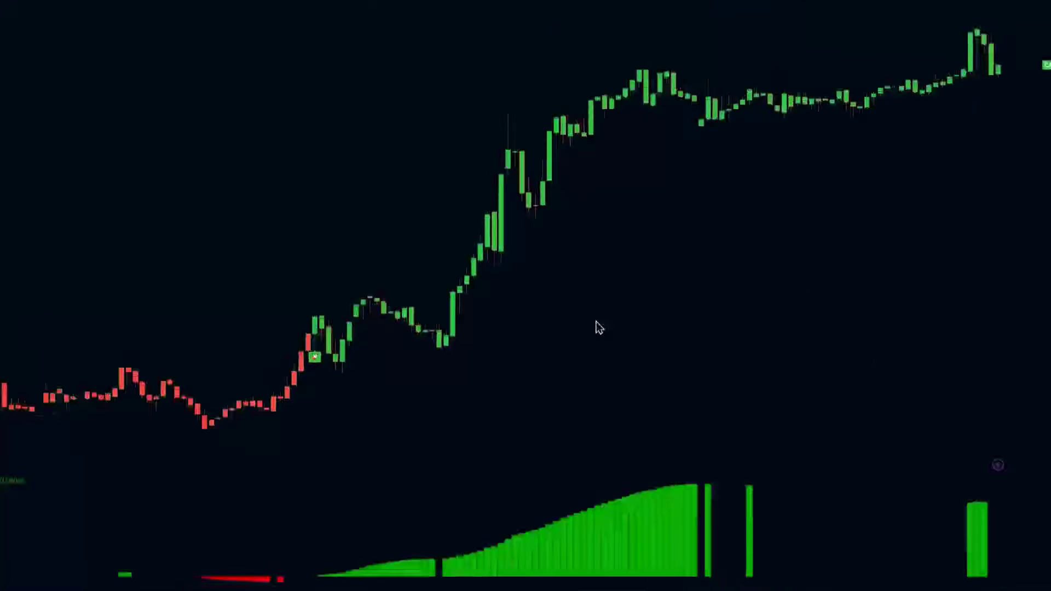
left_click_drag(434, 394, 496, 393)
scroll(495, 393, "down", 5)
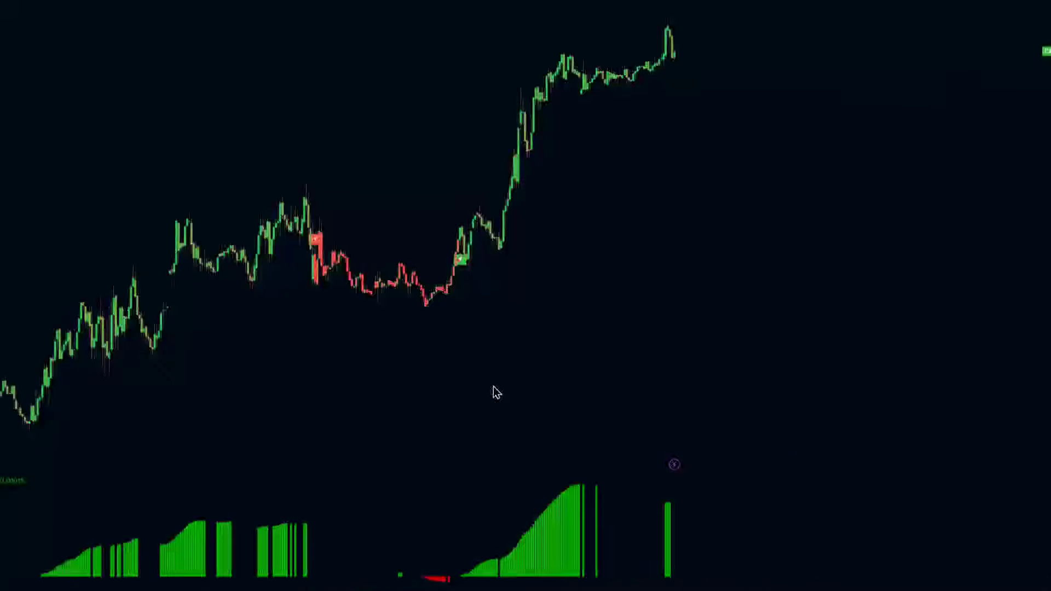
scroll(603, 367, "up", 2)
scroll(562, 358, "up", 6)
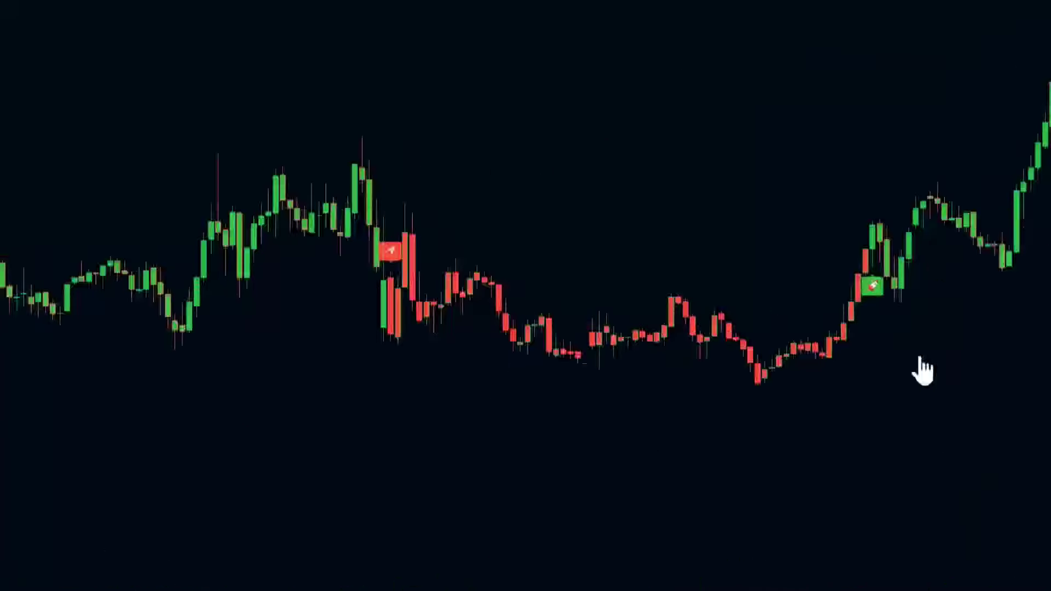
left_click_drag(148, 304, 861, 368)
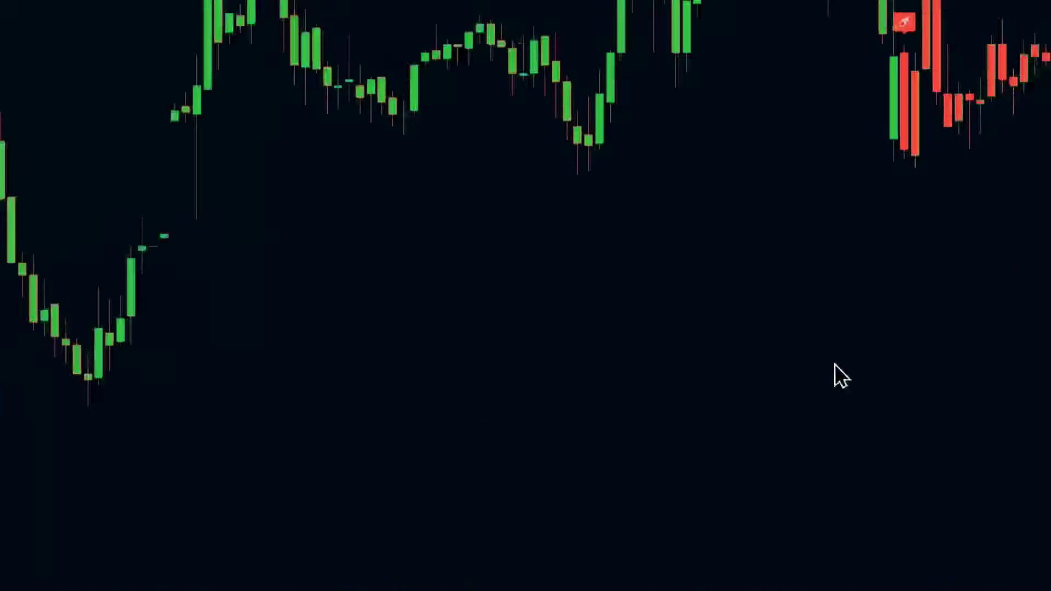